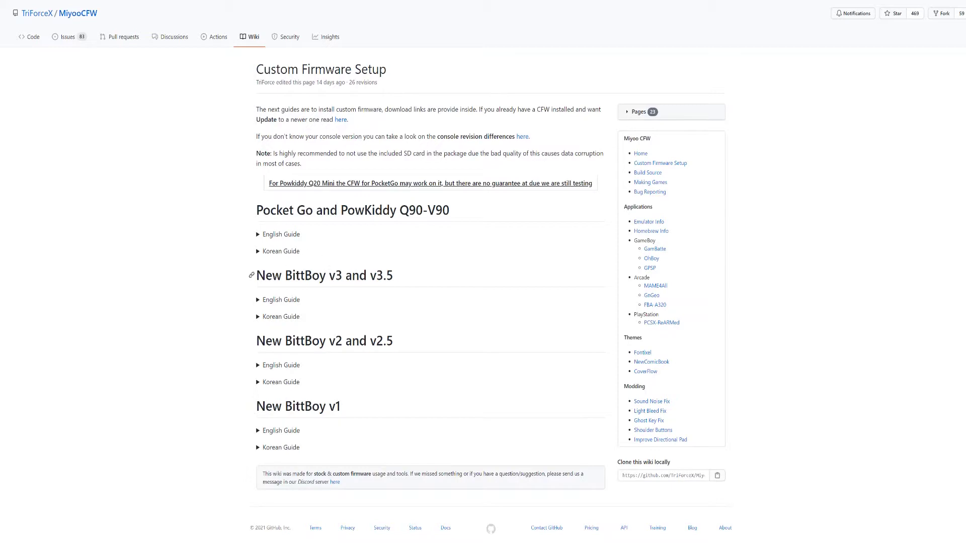
Download the PowKiddy Q90-V90 CFW v1.3.3 image from the Pocket Go and PowKiddy Q90-V90 English guide
{"action": "left_click", "coordinate": [268, 237]}
{"action": "scroll", "coordinate": [269, 239], "scroll_direction": "down", "scroll_amount": 1}
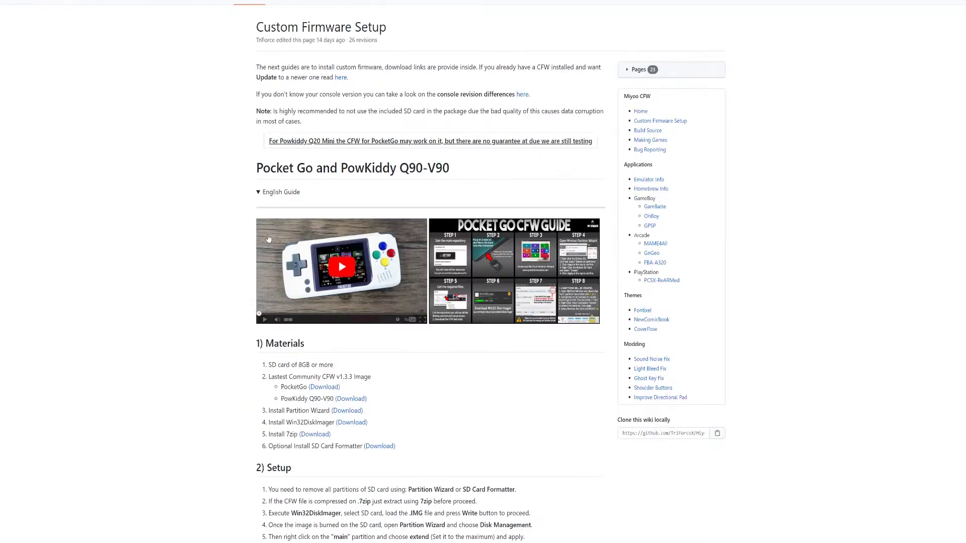
{"action": "left_click_drag", "start_coordinate": [265, 146], "coordinate": [595, 147]}
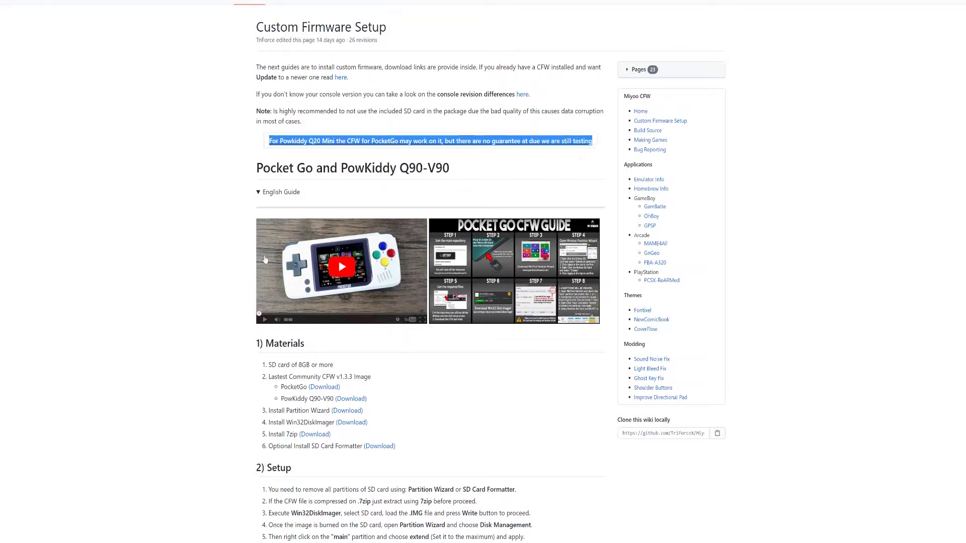
{"action": "left_click", "coordinate": [184, 261]}
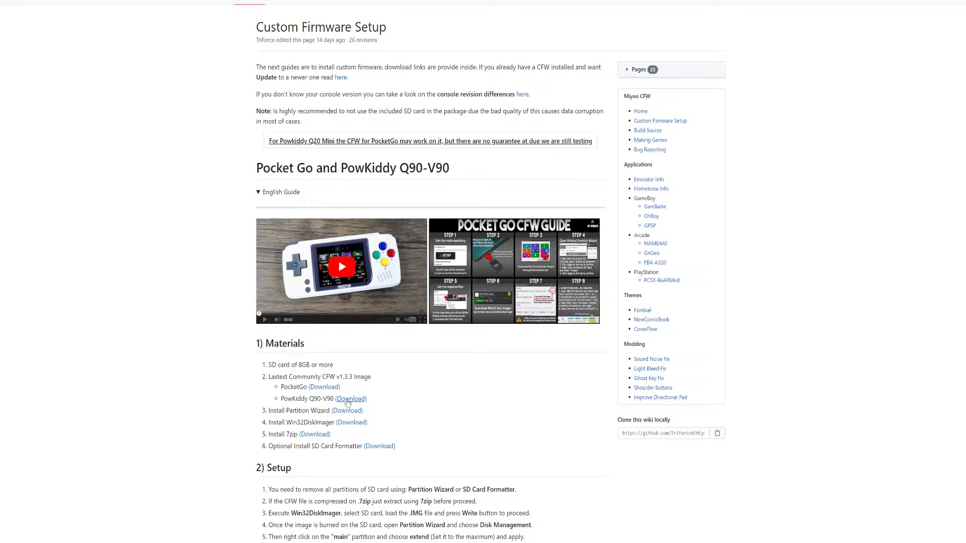
{"action": "left_click", "coordinate": [347, 400]}
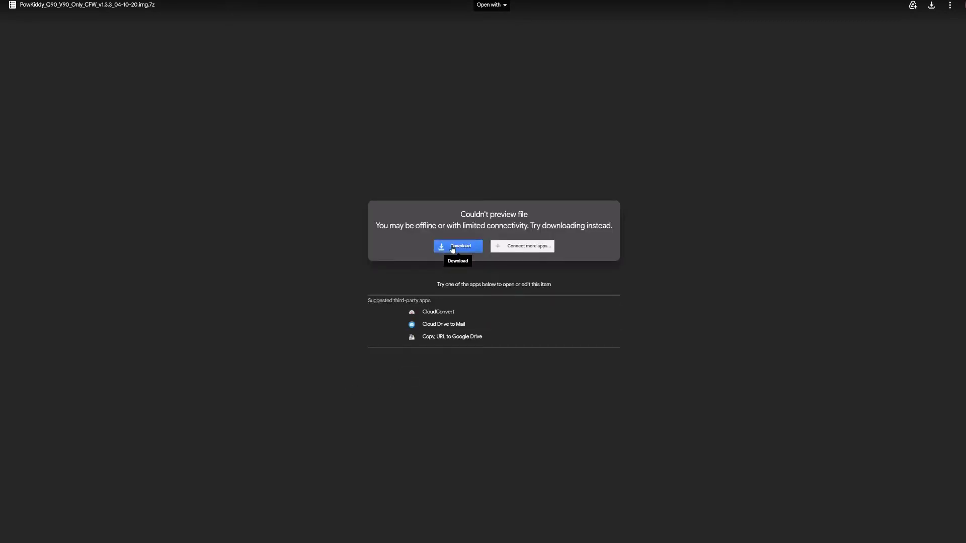
{"action": "left_click", "coordinate": [451, 248]}
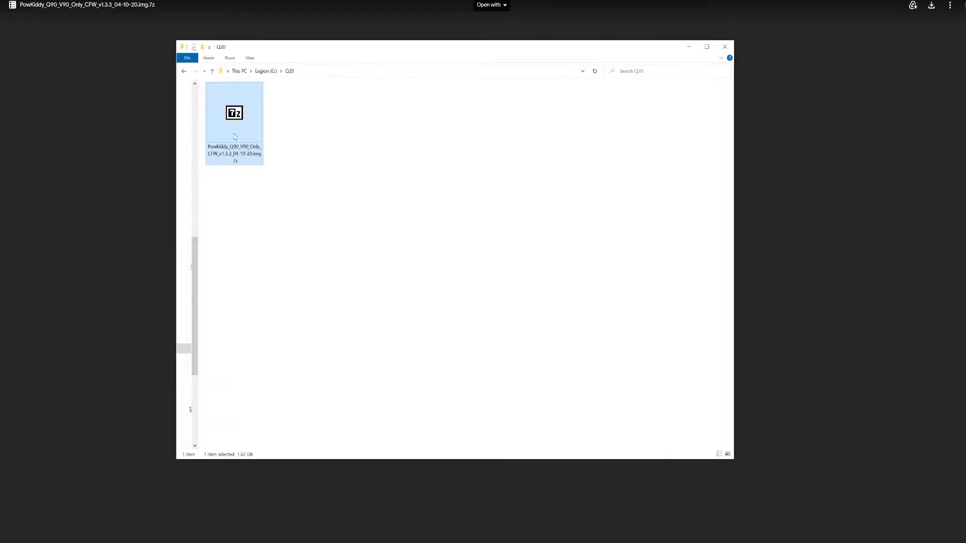
Extract the PowKiddy_Q90_V90_Only_CFW_v1.3.3_04-10-20.img.7z archive in the Q20 folder with 7-Zip
{"action": "right_click", "coordinate": [234, 134]}
{"action": "mouse_move", "coordinate": [280, 175]}
{"action": "left_click", "coordinate": [386, 201]}
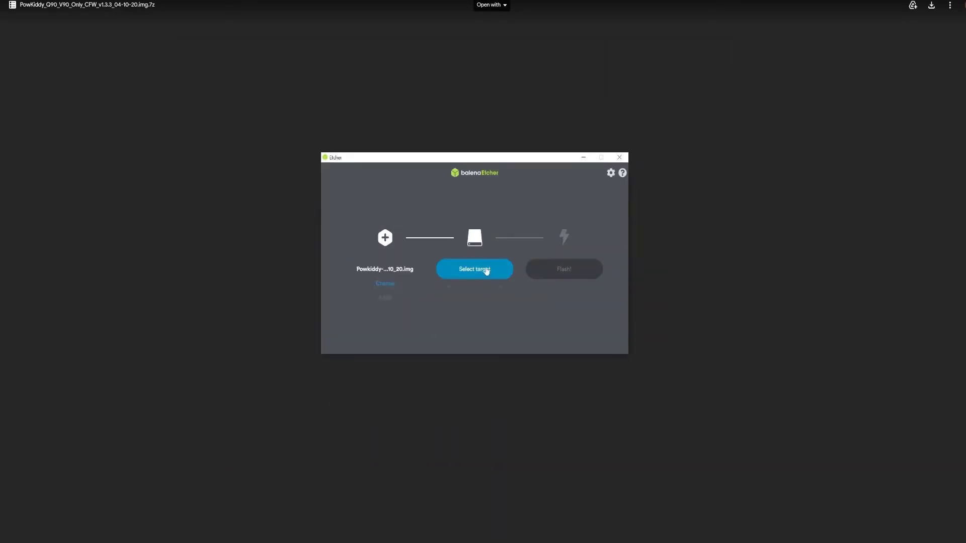
In balenaEtcher, choose the SD card as the target and flash the Powkiddy firmware image to it
{"action": "left_click", "coordinate": [486, 271]}
{"action": "left_click", "coordinate": [552, 341]}
{"action": "left_click", "coordinate": [577, 275]}
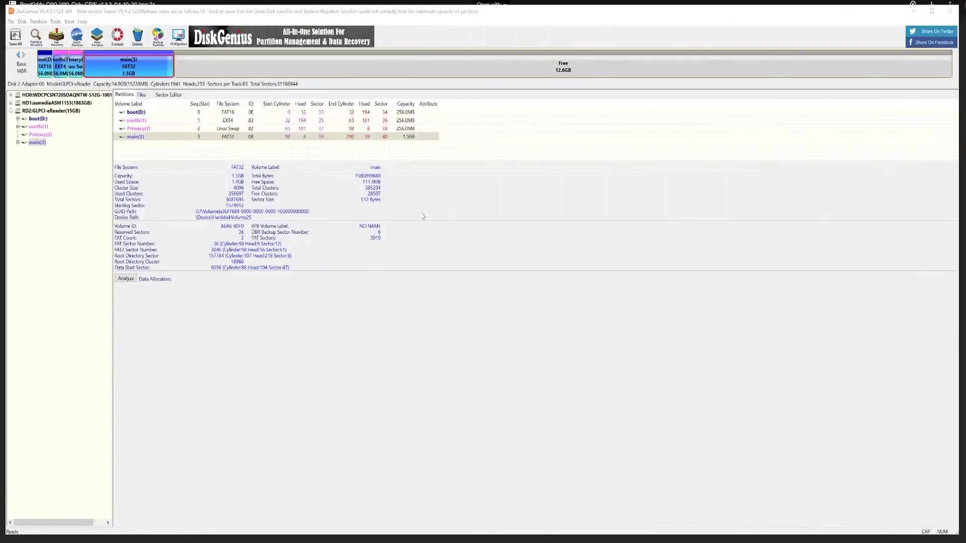
In DiskGenius, extend the SD card's main(3) FAT32 partition to 14.12GB
{"action": "right_click", "coordinate": [42, 145]}
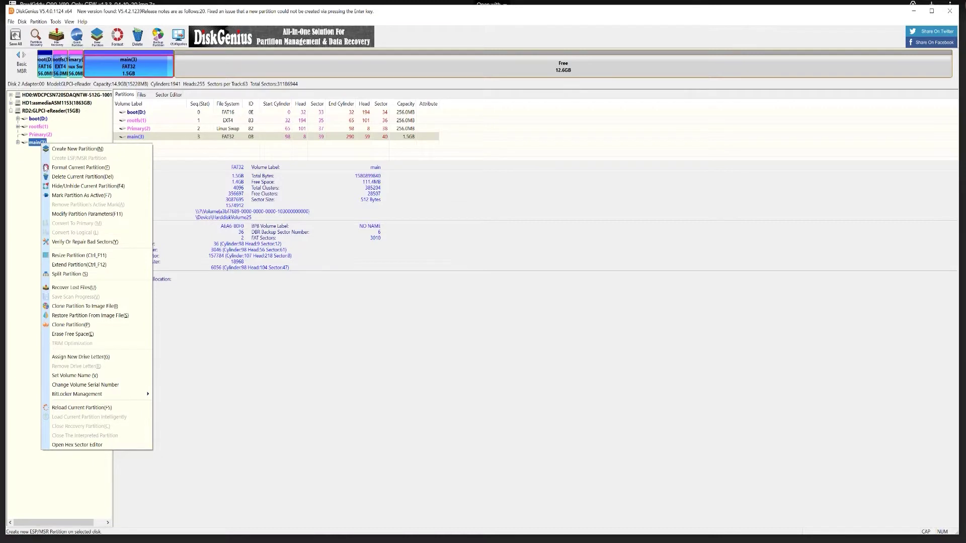
{"action": "left_click", "coordinate": [75, 265]}
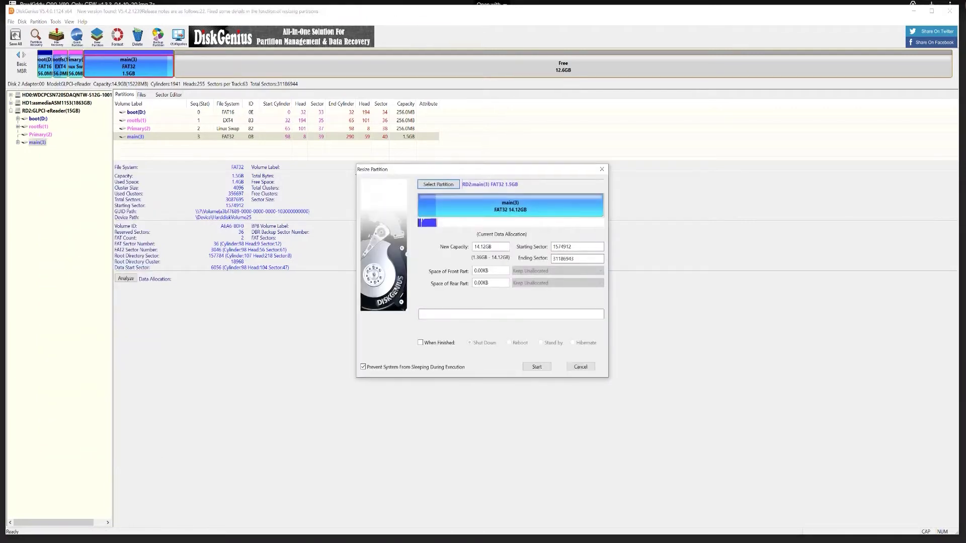
{"action": "left_click", "coordinate": [546, 371]}
{"action": "left_click", "coordinate": [466, 325]}
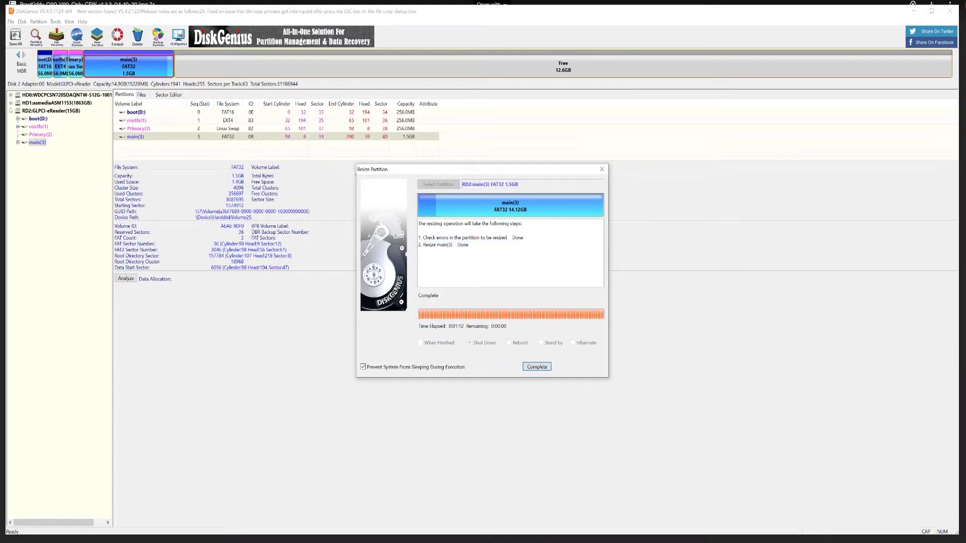
{"action": "left_click", "coordinate": [537, 366]}
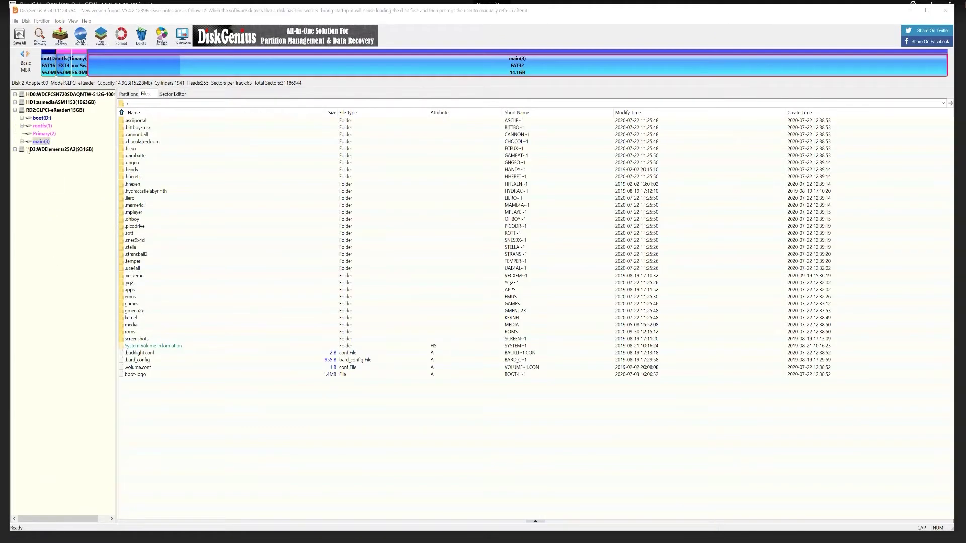
Copy the Bloody Roar II (USA) .bin and .cue files into the main partition's roms\PS1 folder
{"action": "left_click", "coordinate": [21, 143]}
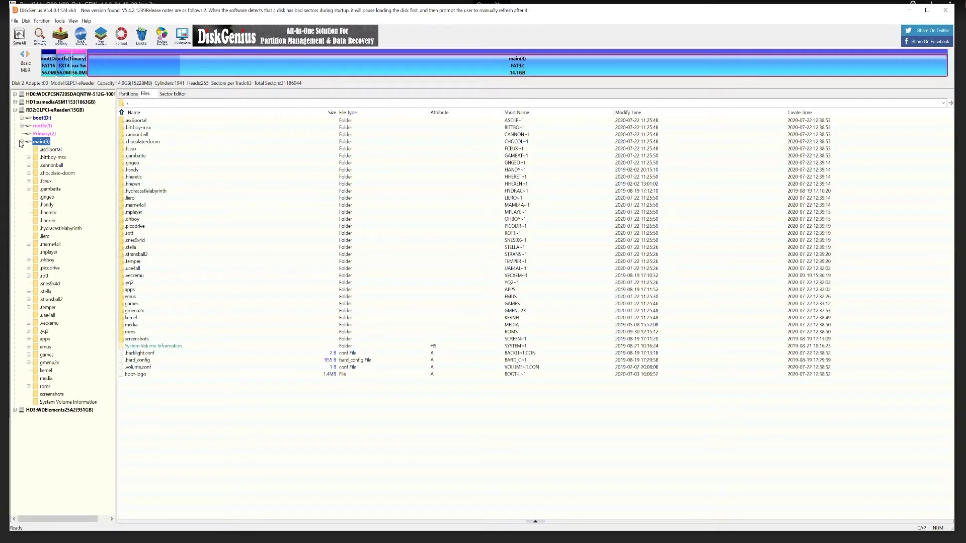
{"action": "left_click", "coordinate": [29, 386]}
{"action": "scroll", "coordinate": [67, 337], "scroll_direction": "down", "scroll_amount": 1}
{"action": "left_click", "coordinate": [50, 426]}
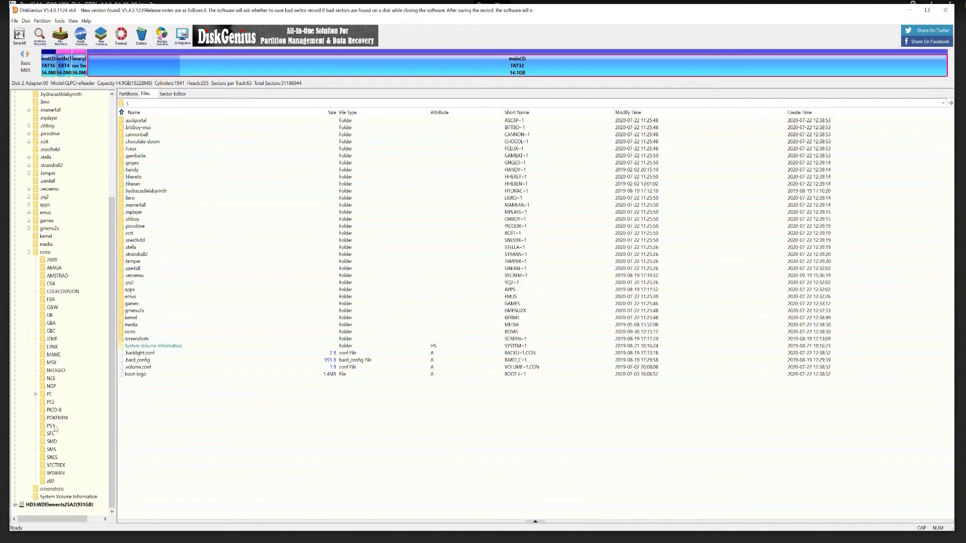
{"action": "right_click", "coordinate": [199, 174]}
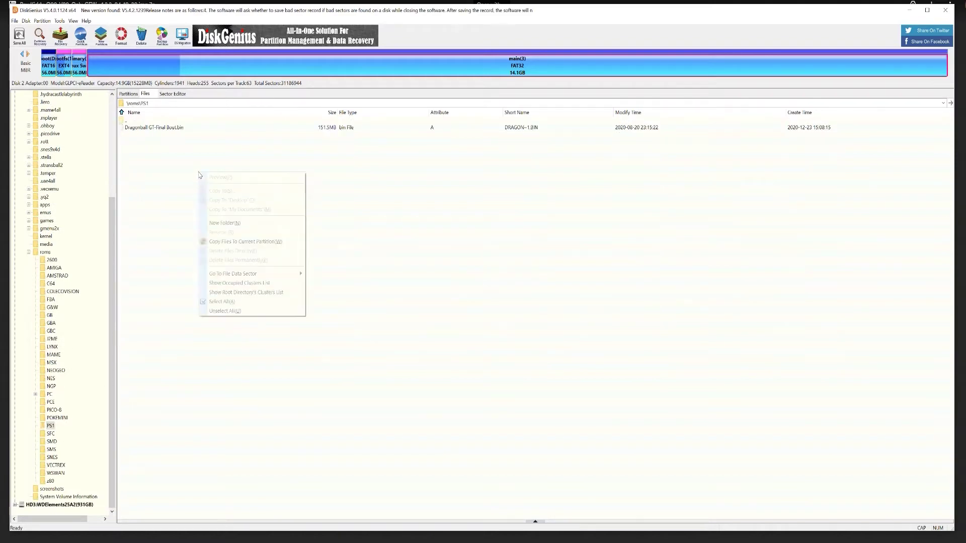
{"action": "left_click", "coordinate": [246, 243]}
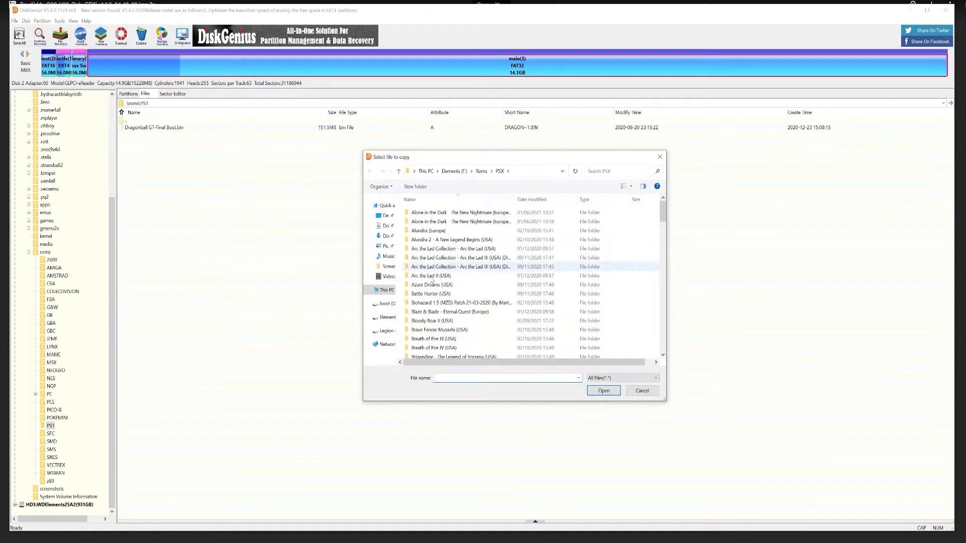
{"action": "double_click", "coordinate": [432, 321]}
{"action": "left_click_drag", "start_coordinate": [441, 235], "coordinate": [438, 207]}
{"action": "left_click", "coordinate": [603, 390]}
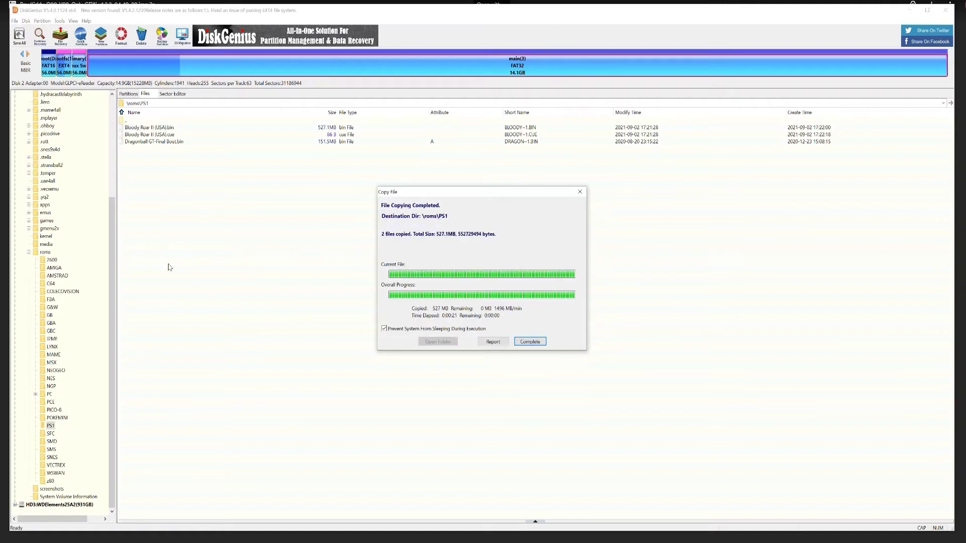
{"action": "left_click", "coordinate": [530, 341]}
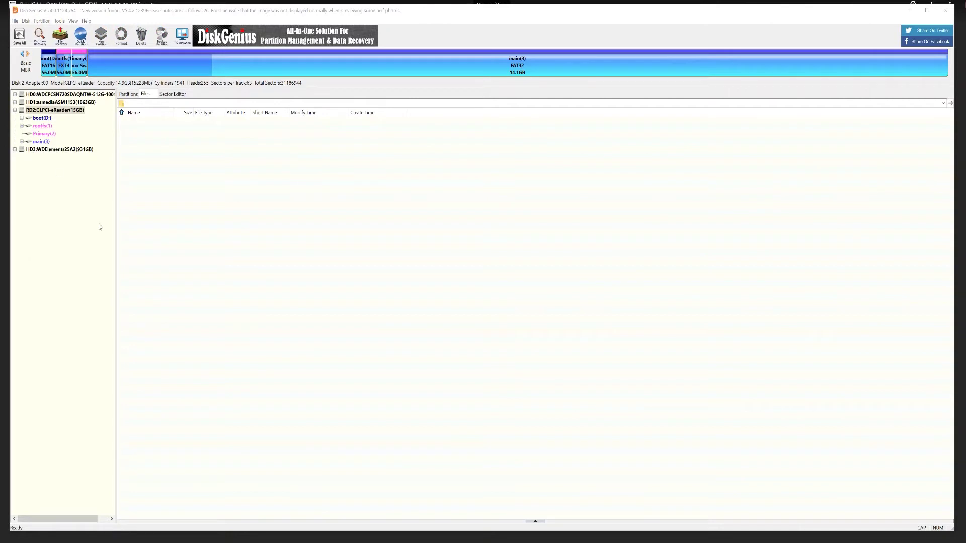
Copy the pcsx file from Q20\pcsx into the main partition's emus\pcsx_rearmed folder, replacing the existing file
{"action": "left_click", "coordinate": [22, 142]}
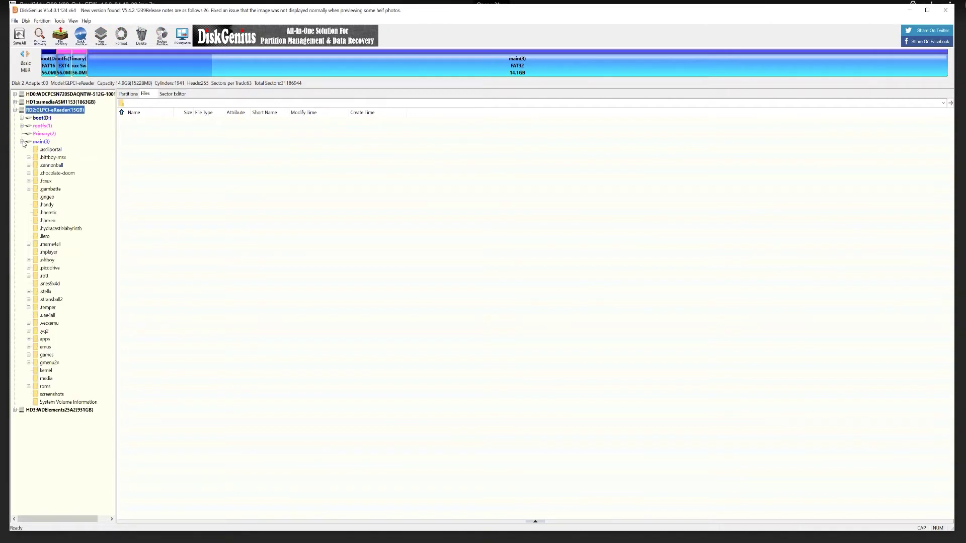
{"action": "left_click", "coordinate": [29, 348]}
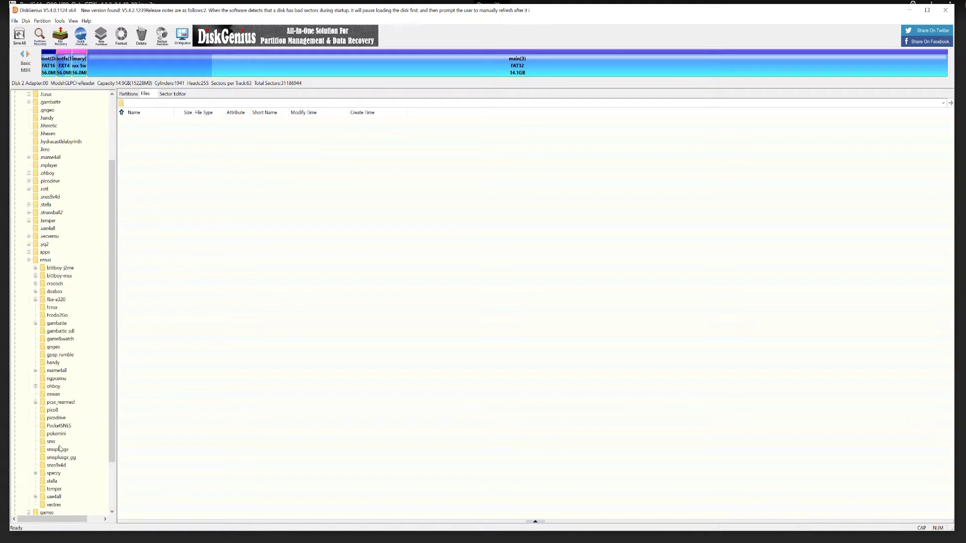
{"action": "left_click", "coordinate": [56, 403]}
{"action": "right_click", "coordinate": [156, 215]}
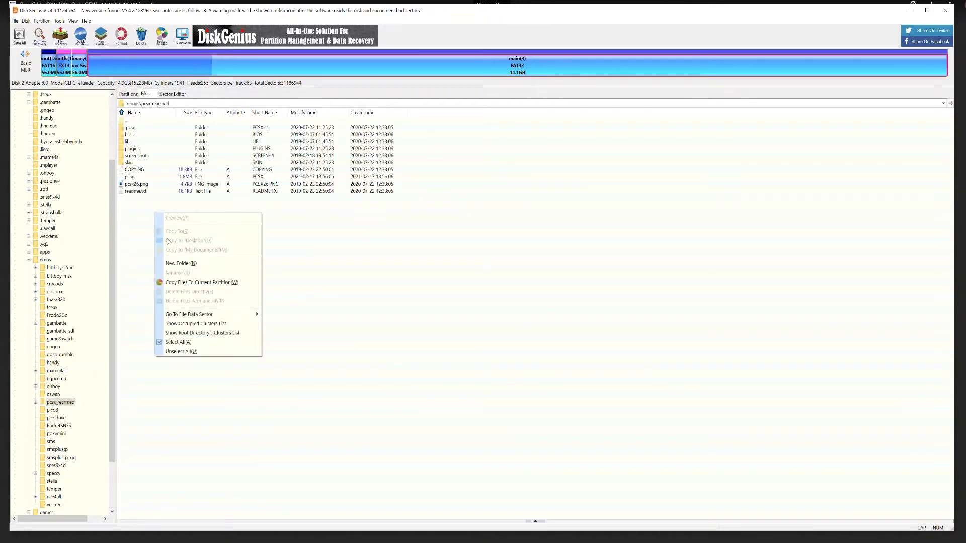
{"action": "left_click", "coordinate": [186, 283]}
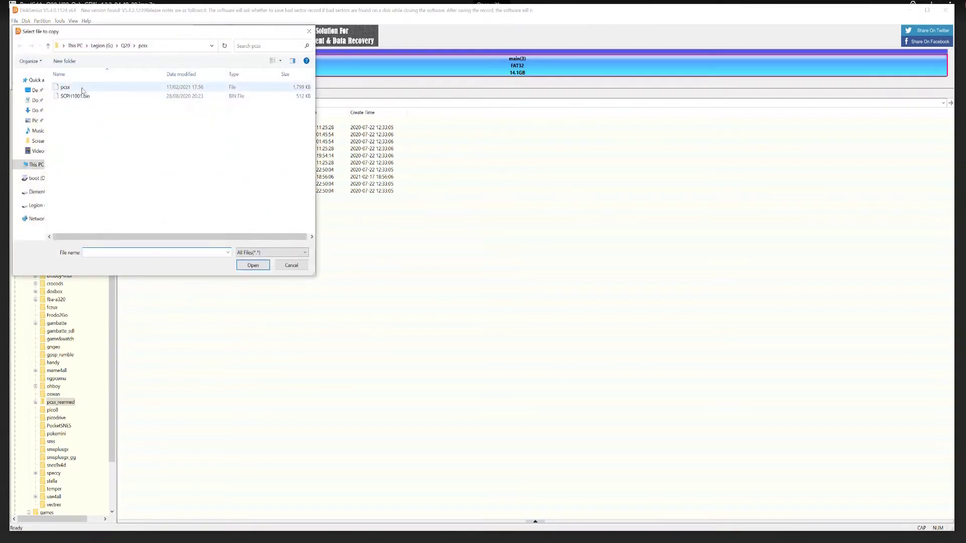
{"action": "left_click", "coordinate": [83, 88]}
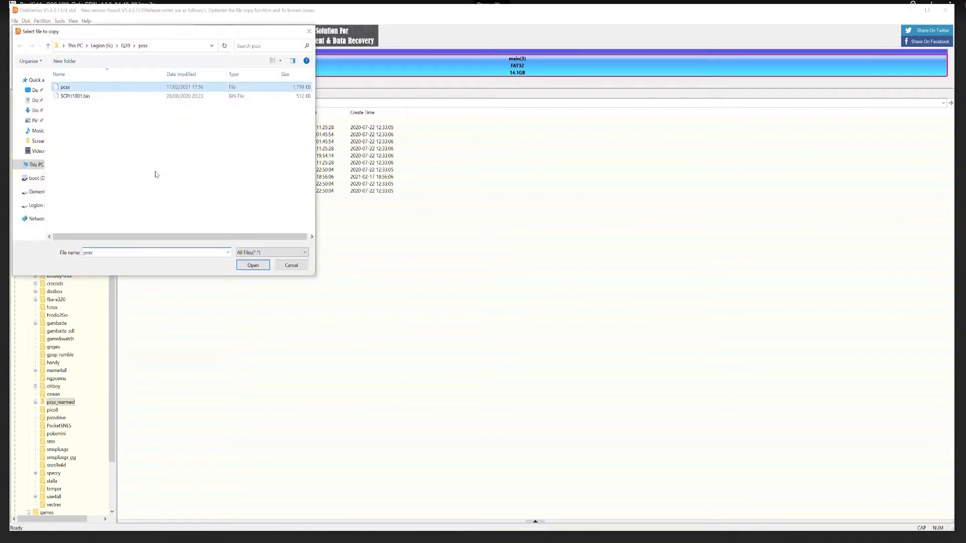
{"action": "left_click", "coordinate": [253, 265]}
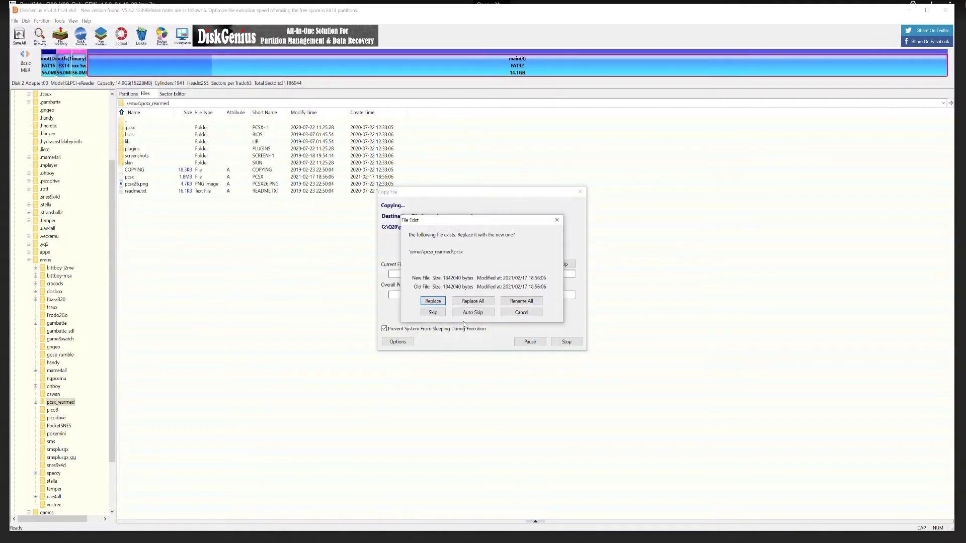
{"action": "left_click", "coordinate": [434, 301]}
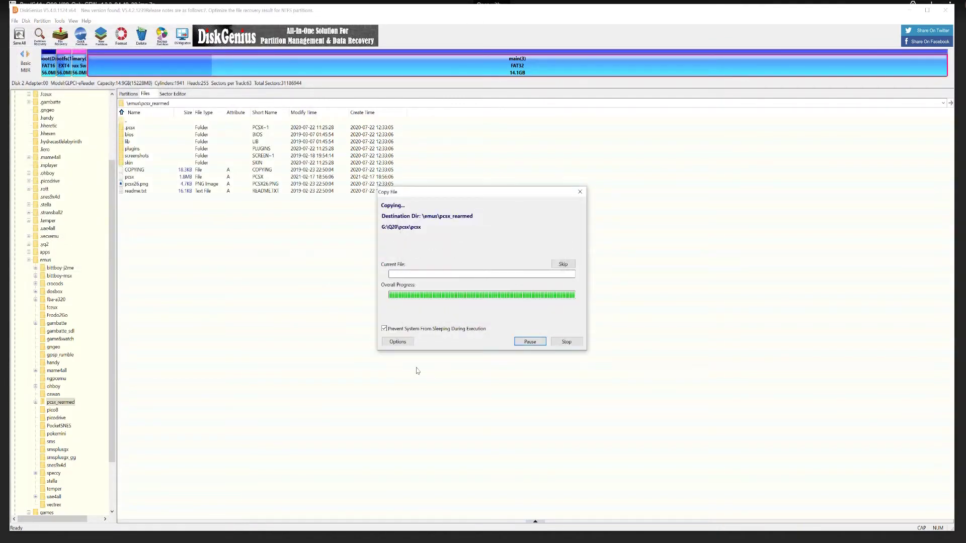
{"action": "left_click", "coordinate": [530, 343]}
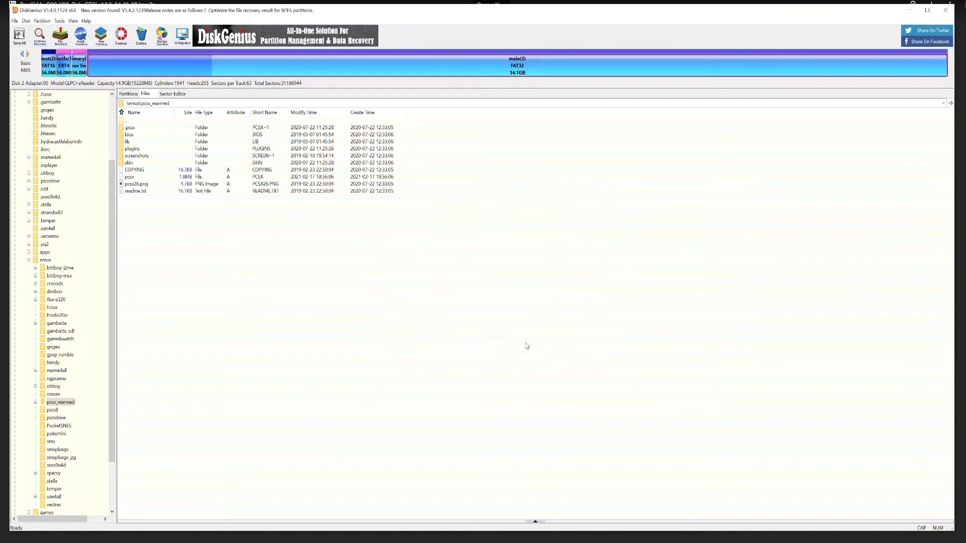
Copy SCPH1001.bin into the bios folder inside emus\pcsx_rearmed
{"action": "double_click", "coordinate": [134, 135]}
{"action": "right_click", "coordinate": [162, 182]}
{"action": "left_click", "coordinate": [210, 251]}
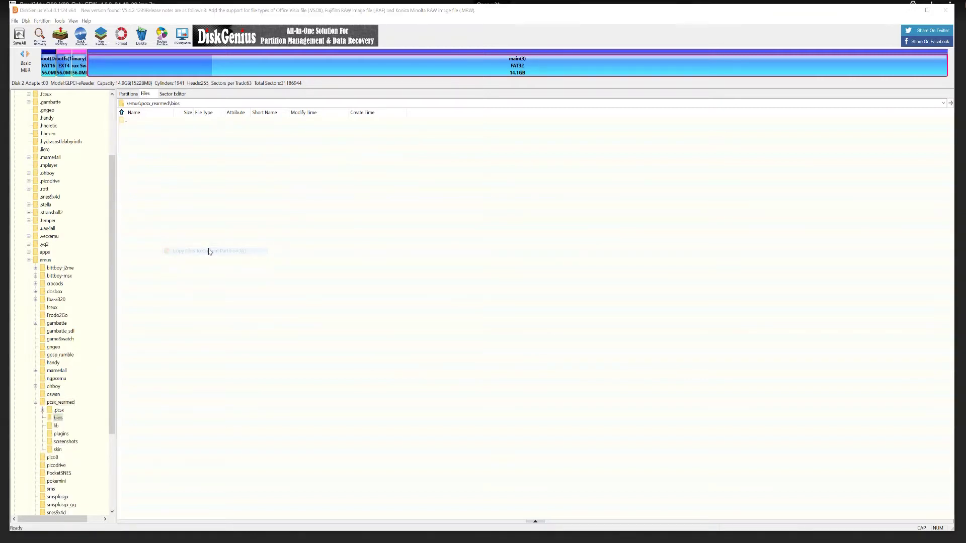
{"action": "left_click", "coordinate": [74, 95]}
{"action": "double_click", "coordinate": [73, 97]}
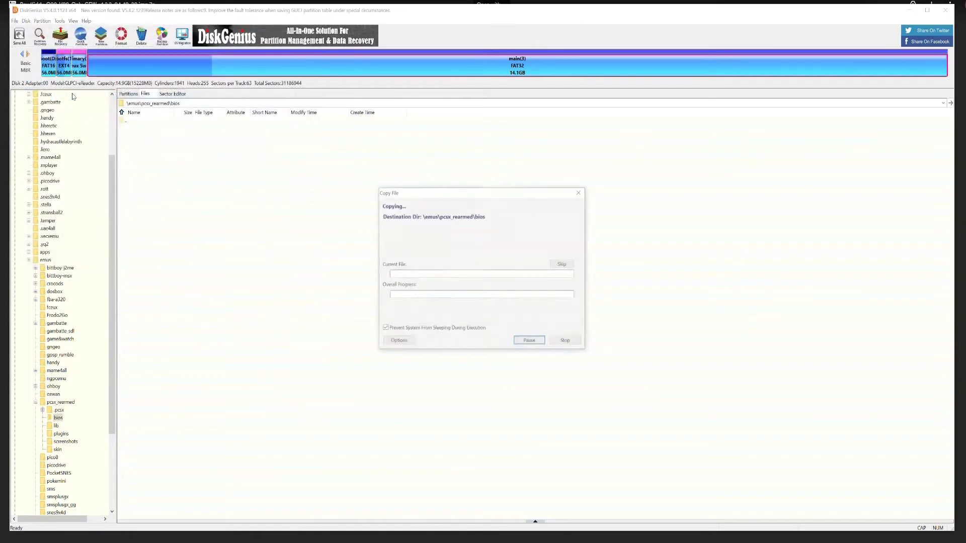
{"action": "left_click", "coordinate": [526, 346]}
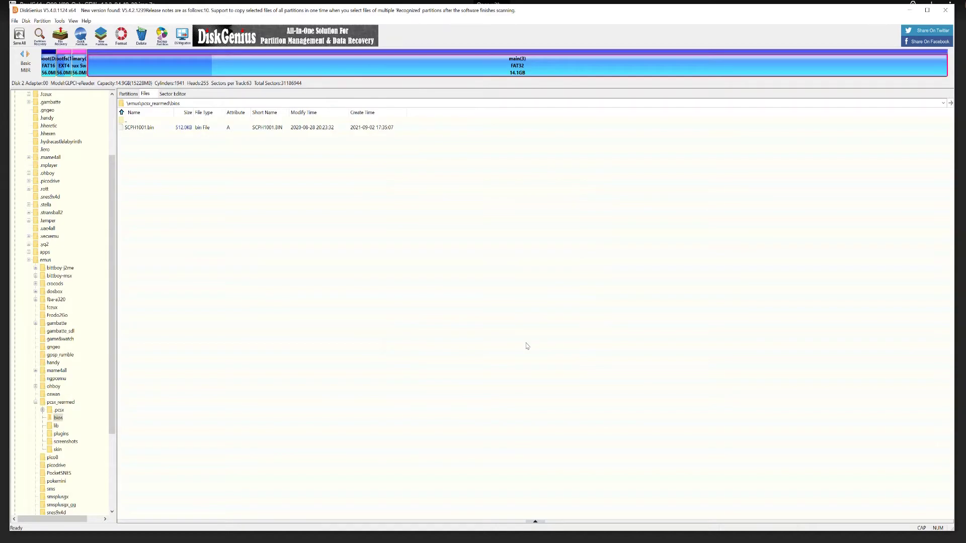